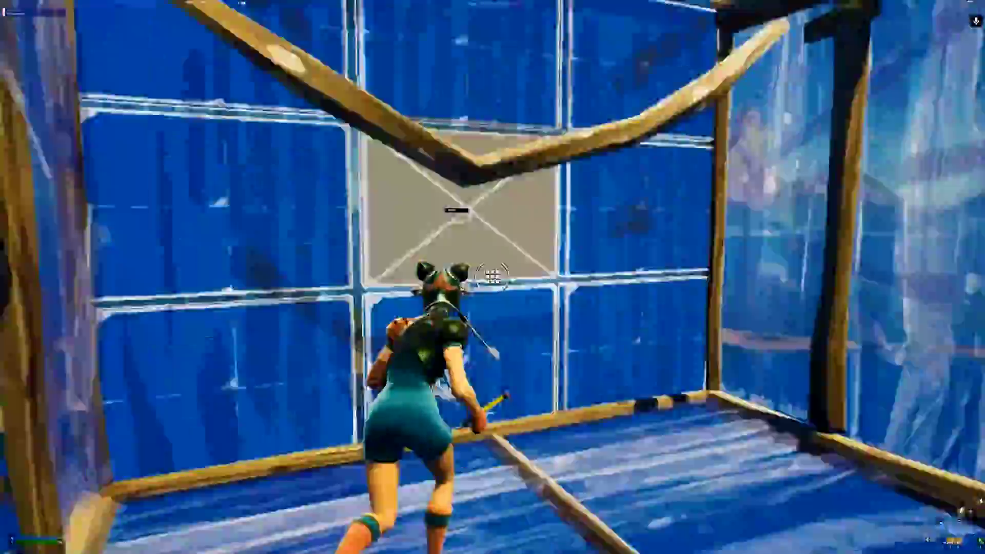
pyautogui.press('g')
pyautogui.click(492, 277)
pyautogui.press('g')
pyautogui.click(492, 277)
pyautogui.press('g')
pyautogui.click(492, 277)
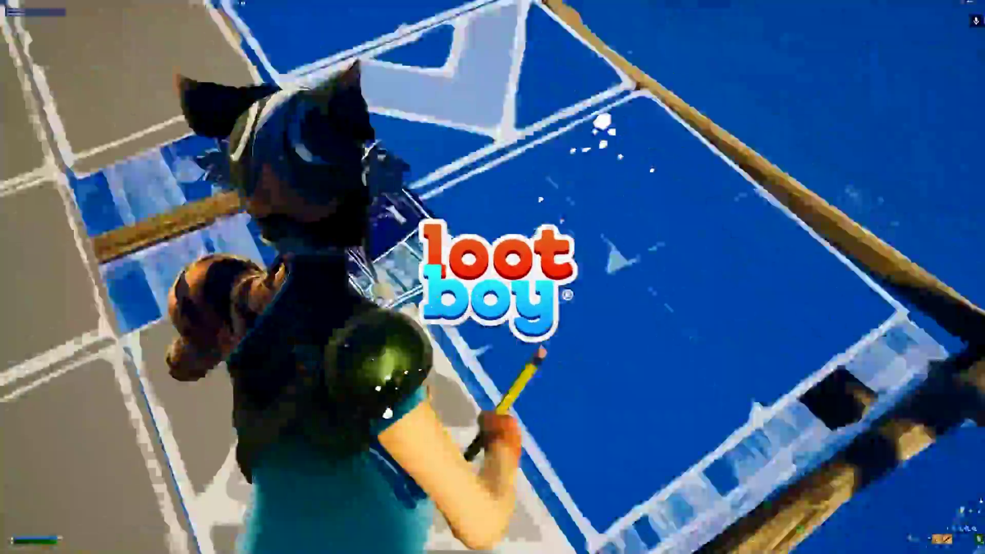
pyautogui.press('g')
pyautogui.click(493, 278)
pyautogui.press('g')
pyautogui.click(492, 277)
pyautogui.press('g')
pyautogui.press('c')
pyautogui.click(492, 277)
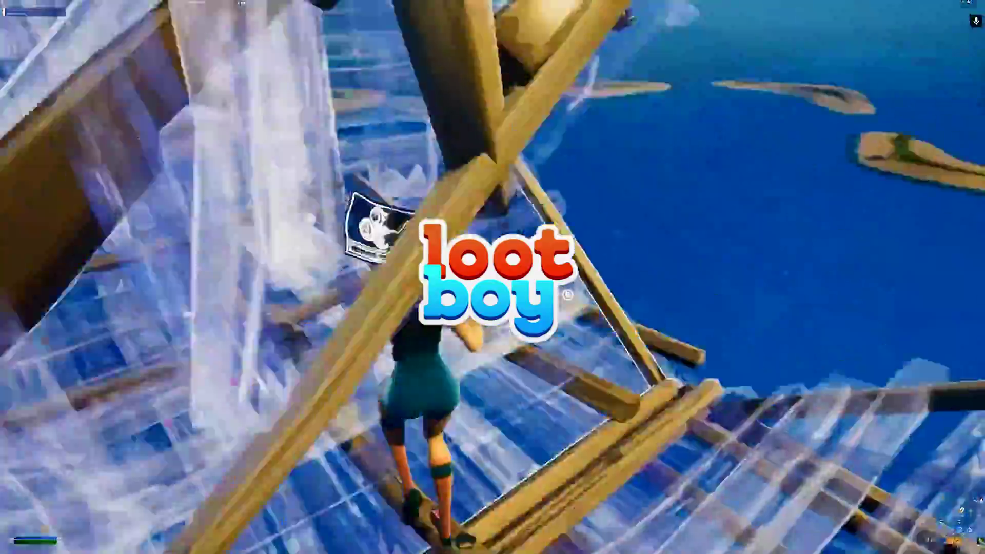
pyautogui.press('2')
pyautogui.press('c')
pyautogui.click(492, 277)
pyautogui.press('g')
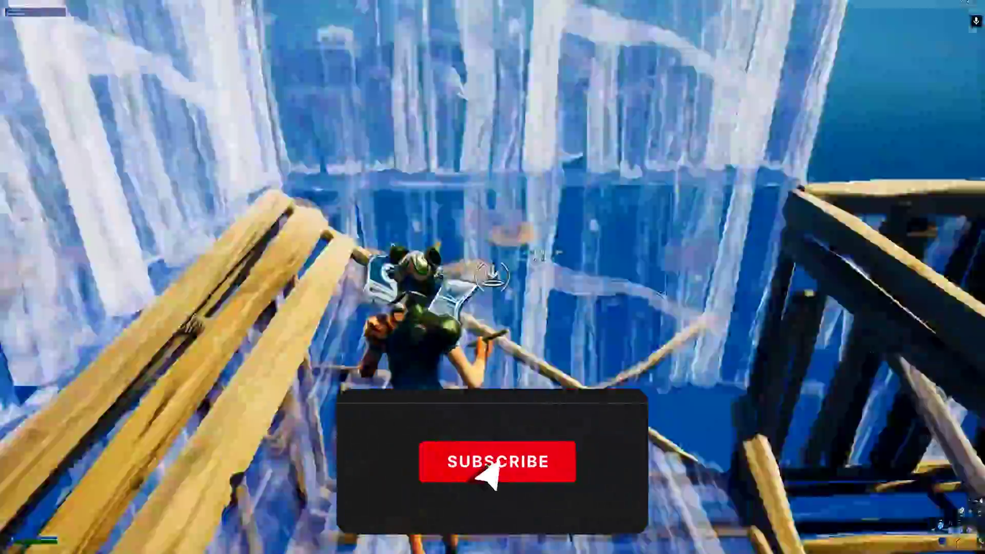
pyautogui.click(492, 277)
pyautogui.press('2')
pyautogui.press('g')
pyautogui.click(493, 277)
pyautogui.rightClick(493, 277)
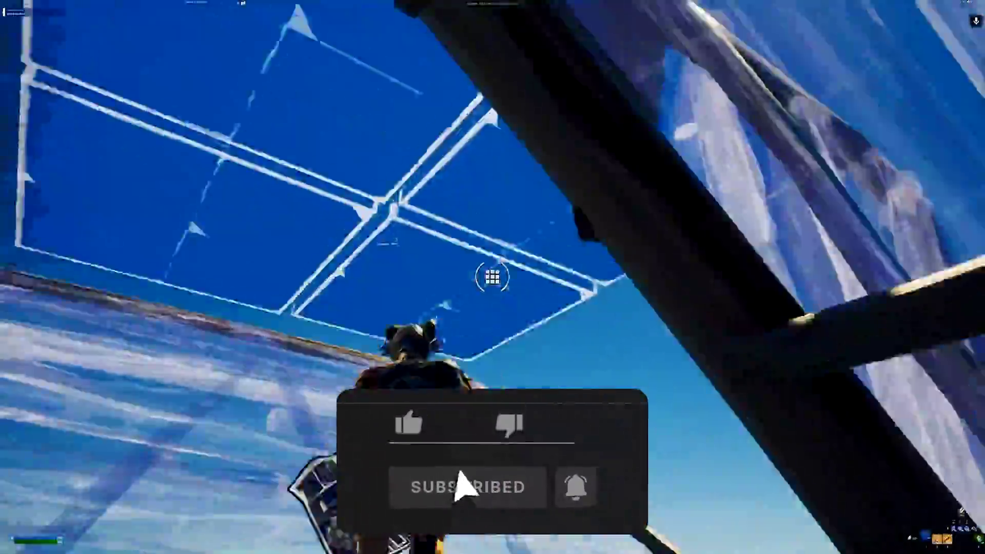
pyautogui.press('g')
pyautogui.click(493, 277)
pyautogui.press('c')
pyautogui.click(493, 277)
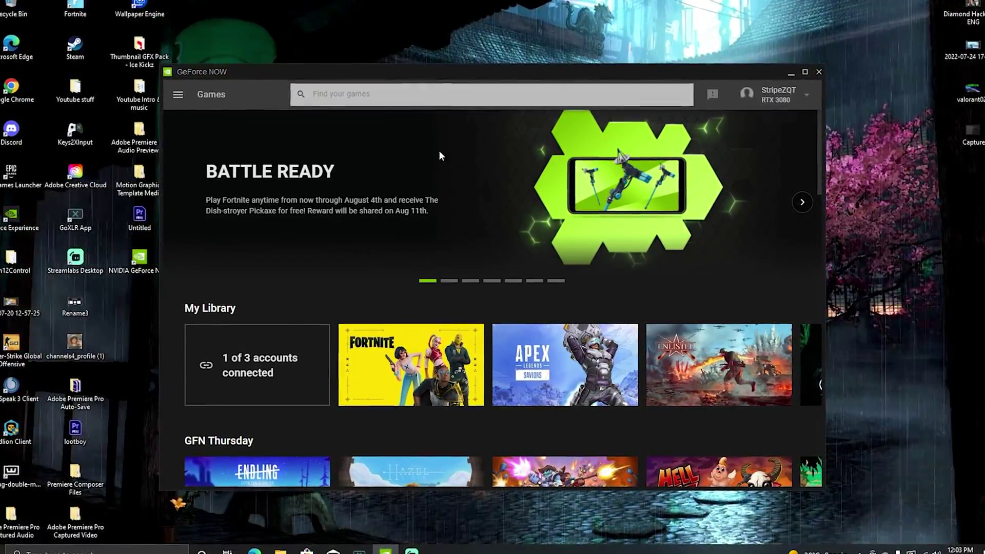
# Step: Open the GeForce NOW settings and switch the streaming quality to Custom
pyautogui.click(180, 96)
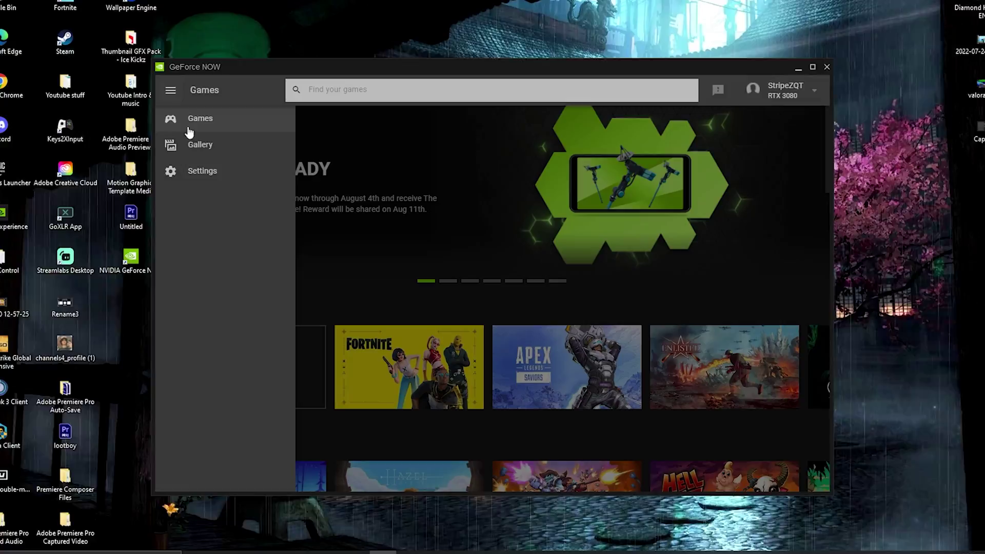
pyautogui.click(199, 172)
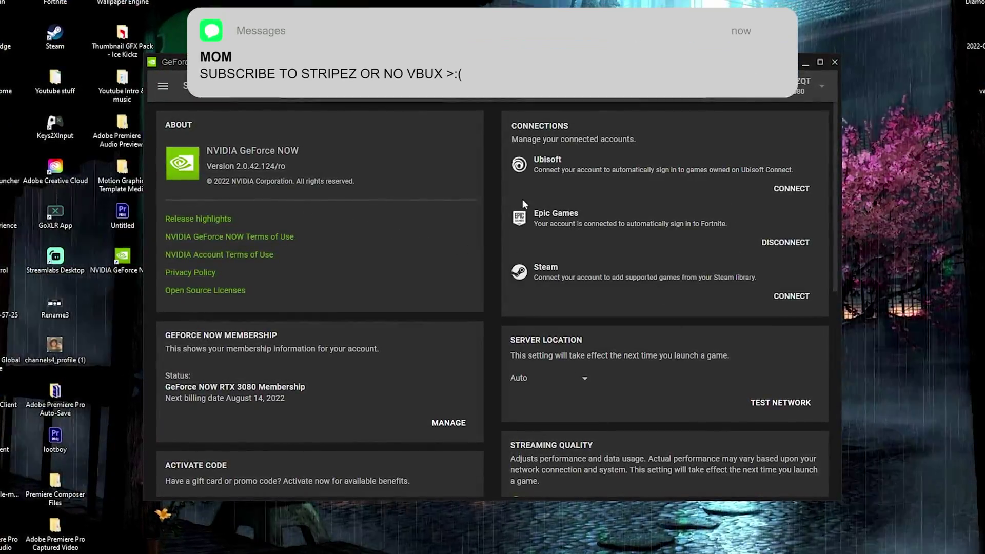
pyautogui.scroll(-3, 556, 306)
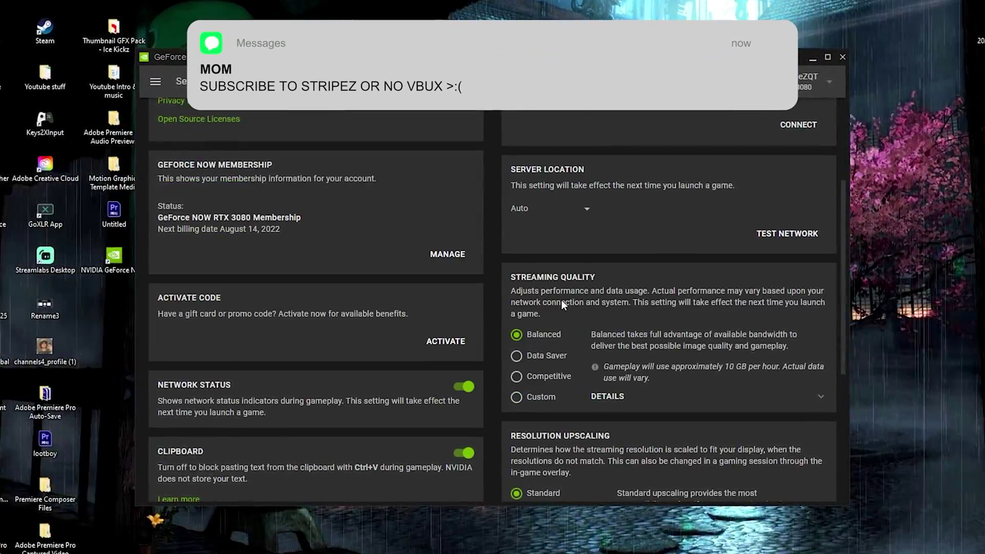
pyautogui.scroll(-2, 560, 304)
pyautogui.scroll(-2, 544, 220)
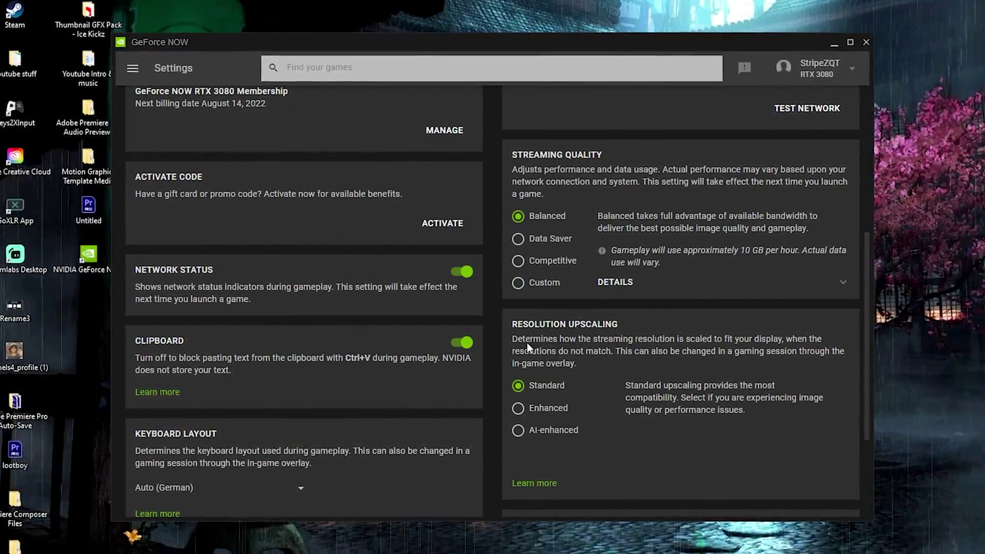
pyautogui.scroll(-1, 592, 336)
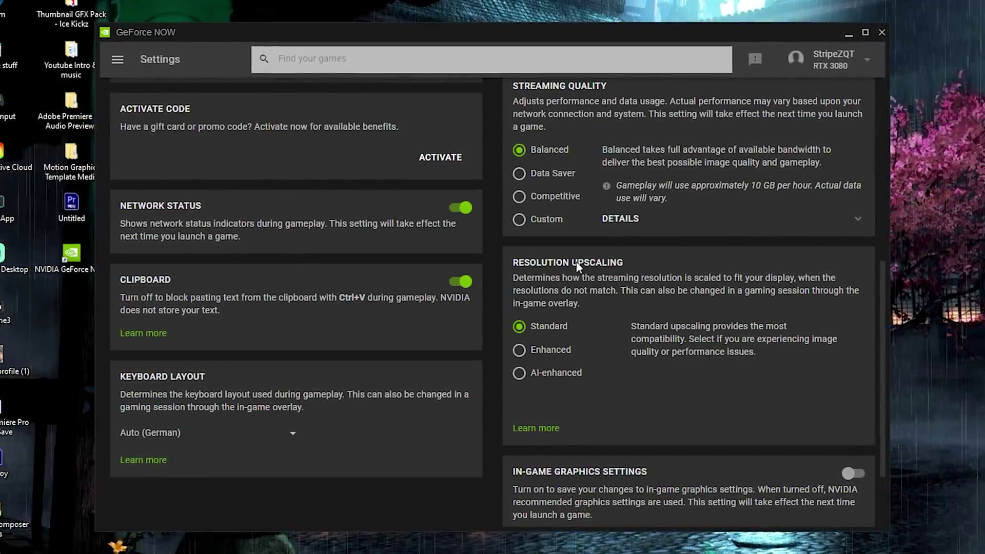
pyautogui.scroll(1, 570, 241)
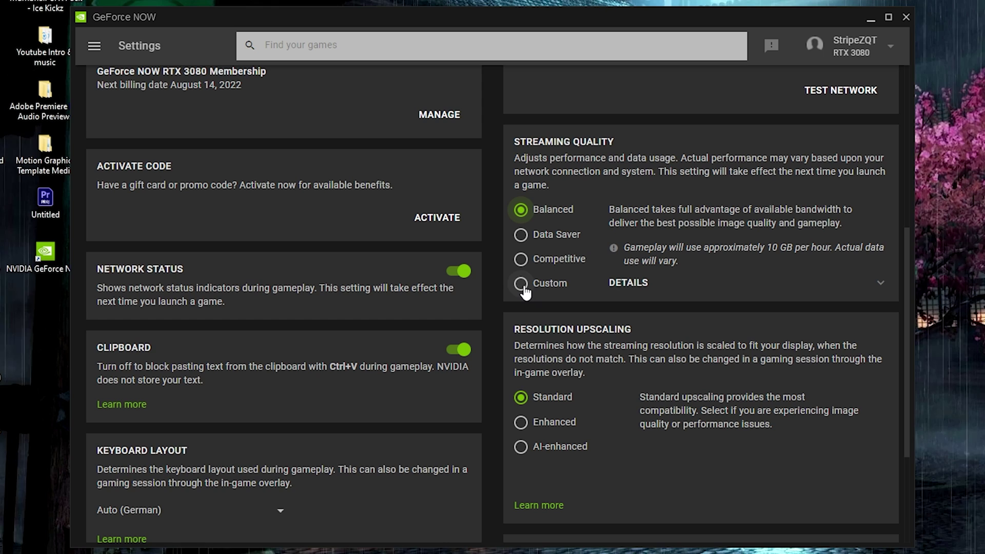
pyautogui.click(523, 286)
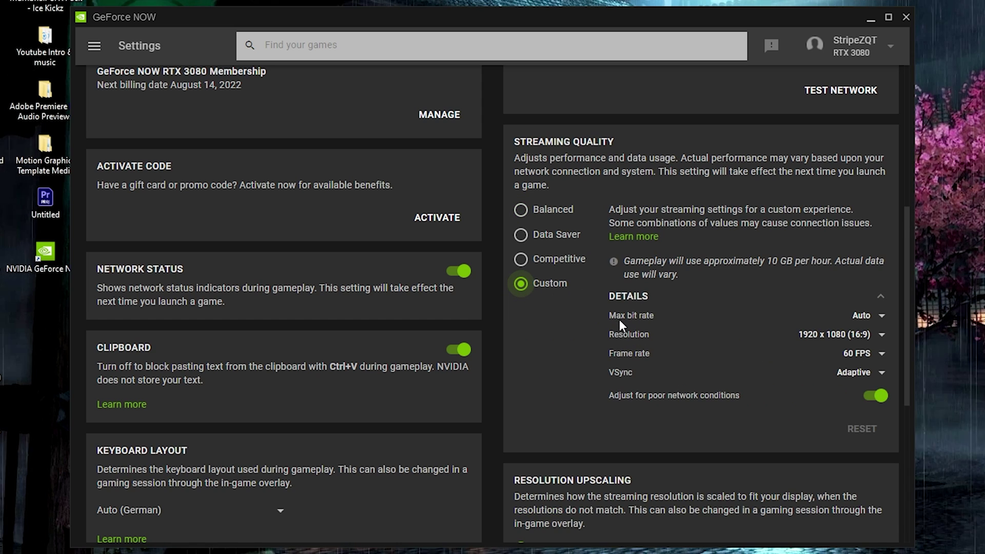
# Step: Switch the max bit rate from automatic to custom and set it to 50 Mbps
pyautogui.click(821, 316)
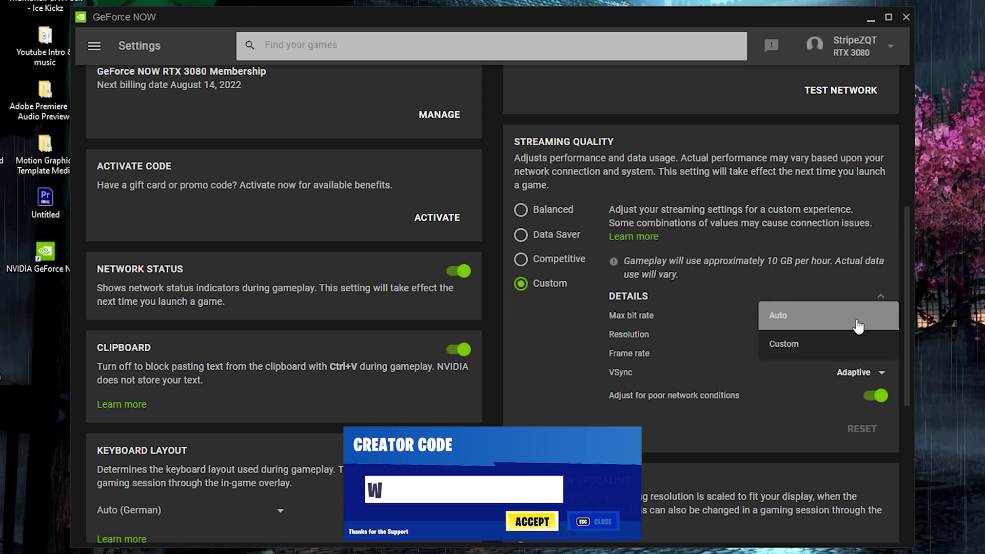
pyautogui.click(812, 341)
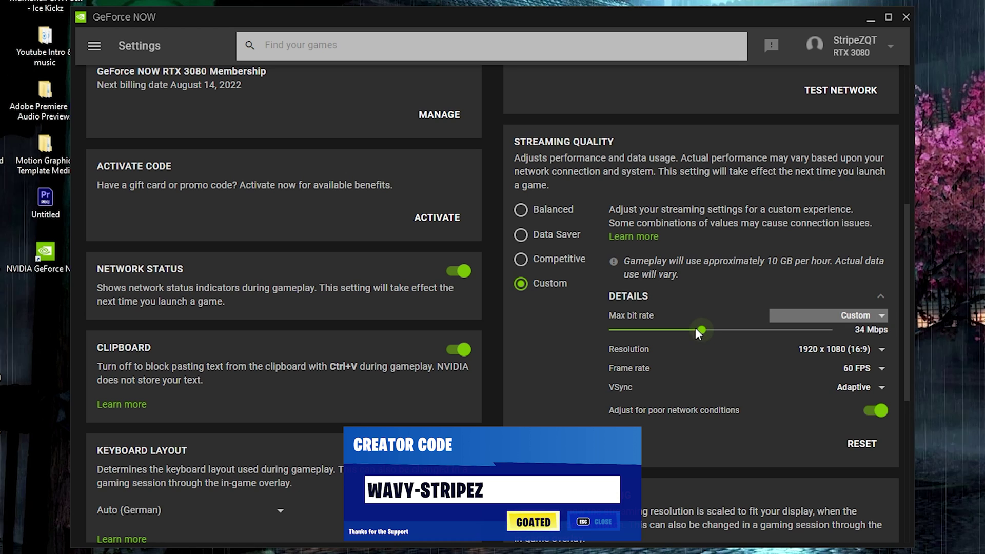
pyautogui.moveTo(699, 329); pyautogui.dragTo(751, 314)
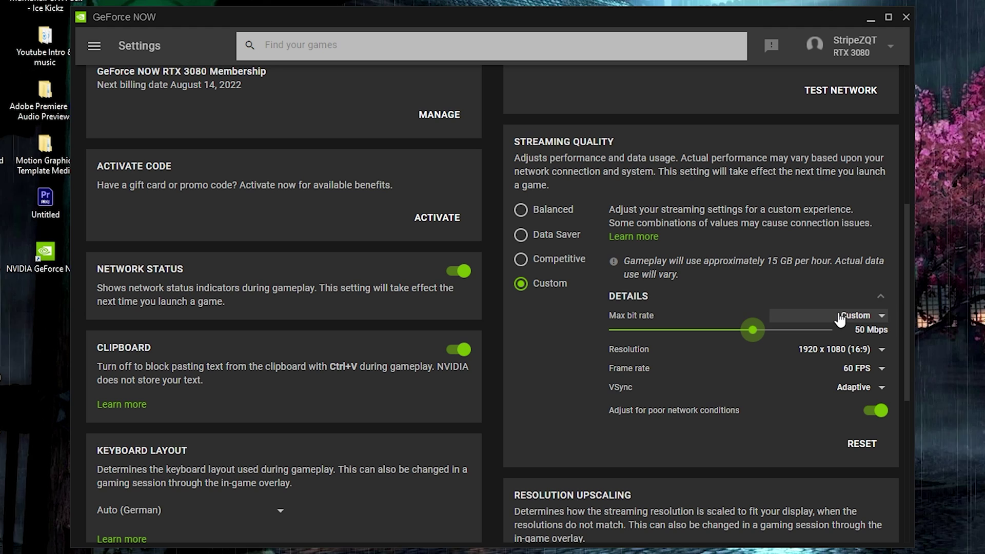
# Step: Set the streaming resolution to 1600 x 900 (16:9) and raise the max bit rate back to 50 Mbps
pyautogui.click(835, 353)
pyautogui.scroll(-2, 787, 349)
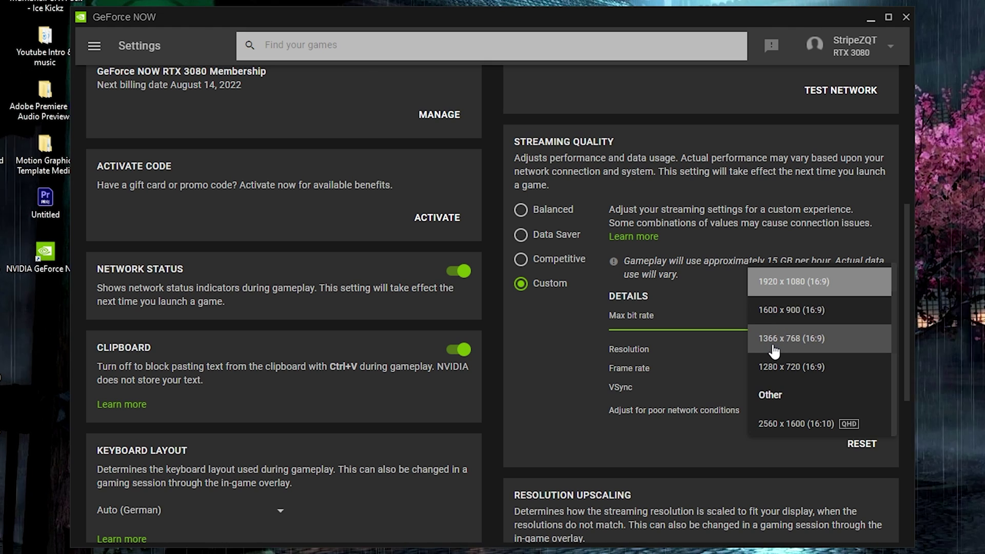
pyautogui.click(783, 317)
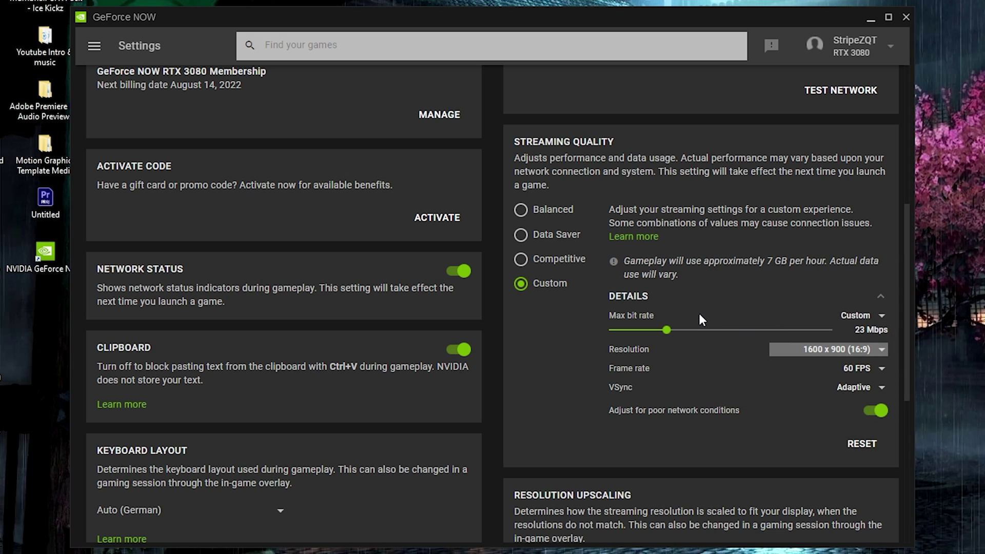
pyautogui.moveTo(666, 330); pyautogui.dragTo(753, 329)
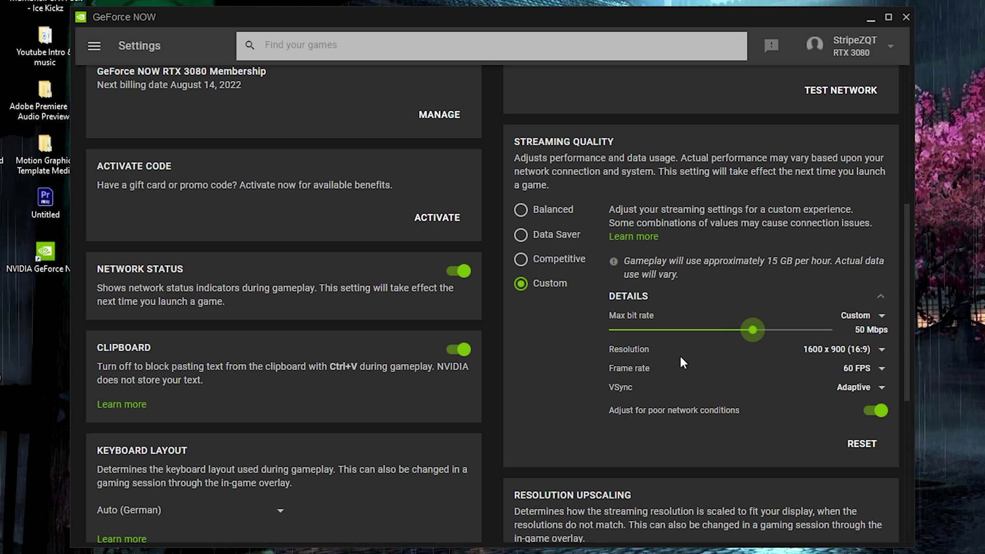
# Step: Set the streaming frame rate to 120 FPS and readjust the max bit rate to 50 Mbps
pyautogui.click(858, 377)
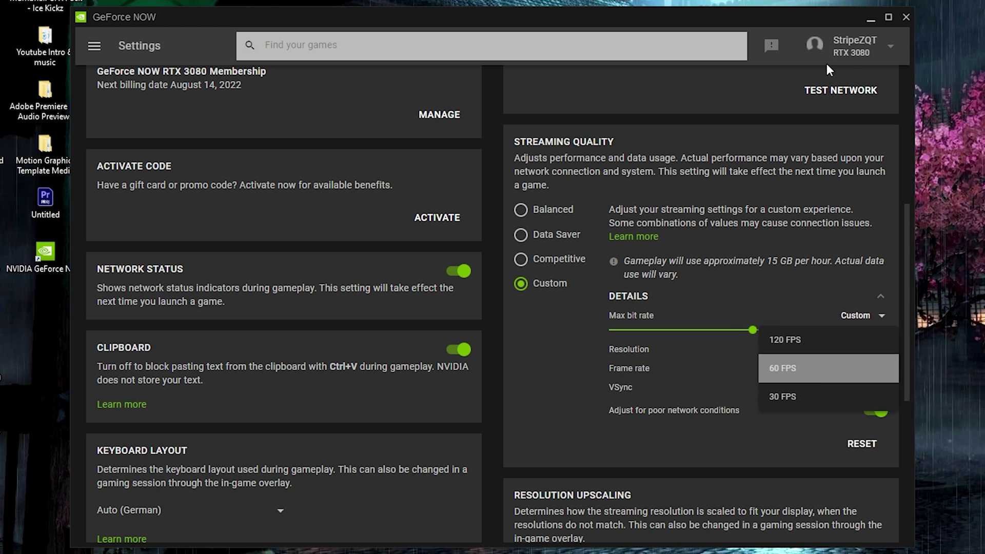
pyautogui.click(772, 343)
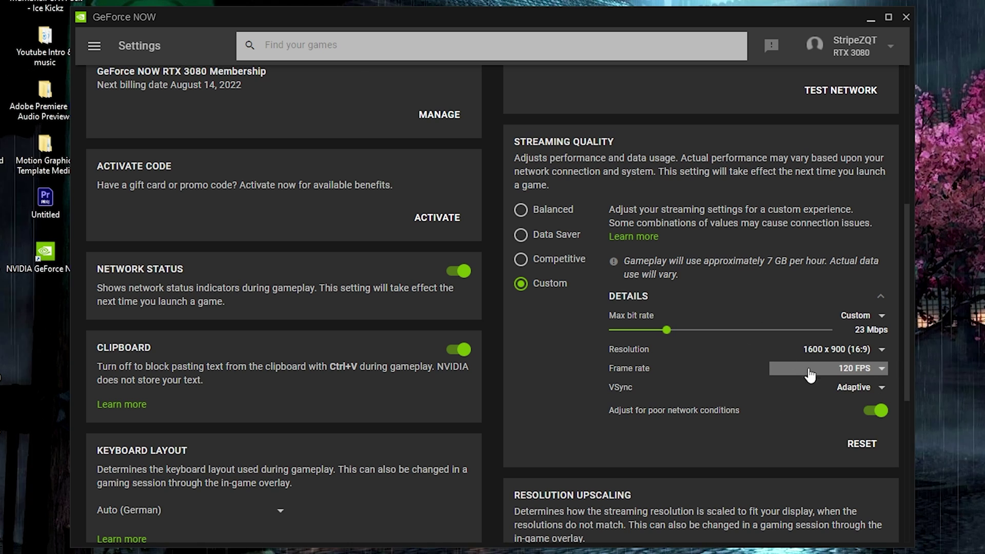
pyautogui.moveTo(667, 330); pyautogui.dragTo(754, 331)
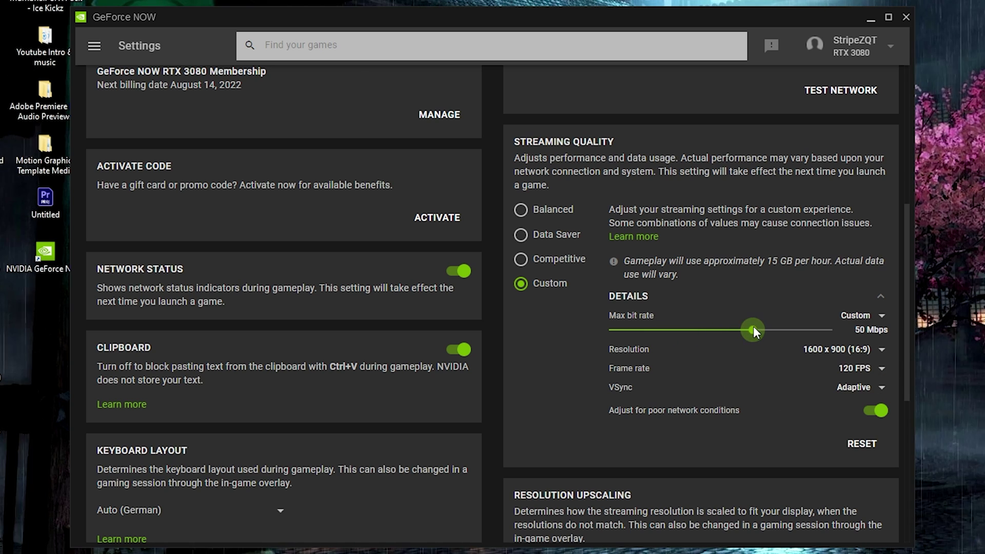
# Step: Turn VSync off for streaming and set the resolution upscaling to Enhanced
pyautogui.click(856, 387)
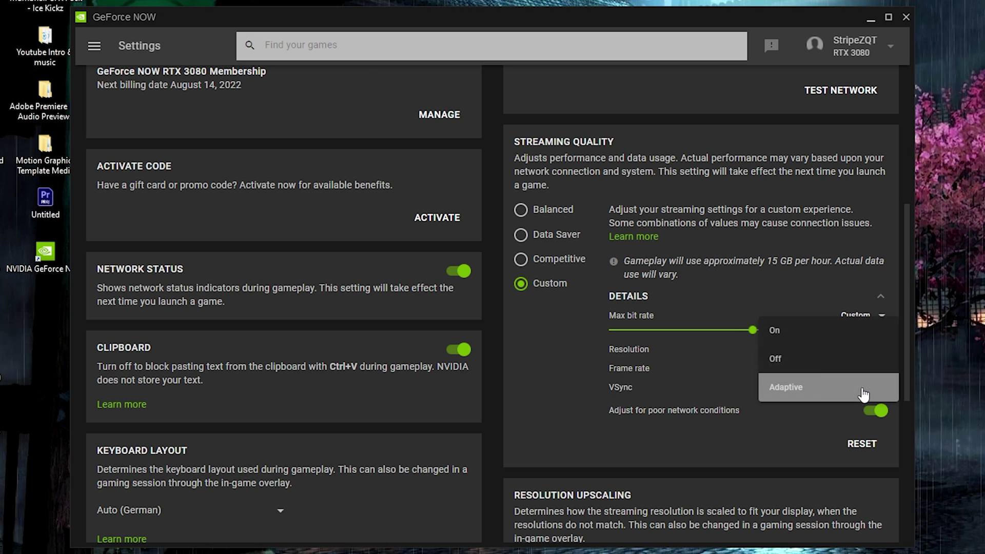
pyautogui.click(793, 359)
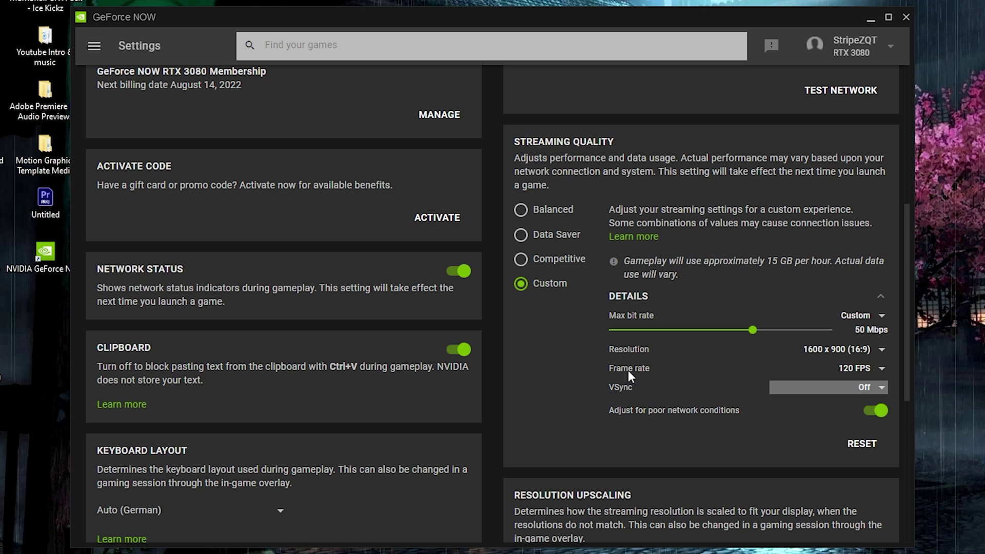
pyautogui.scroll(-3, 631, 381)
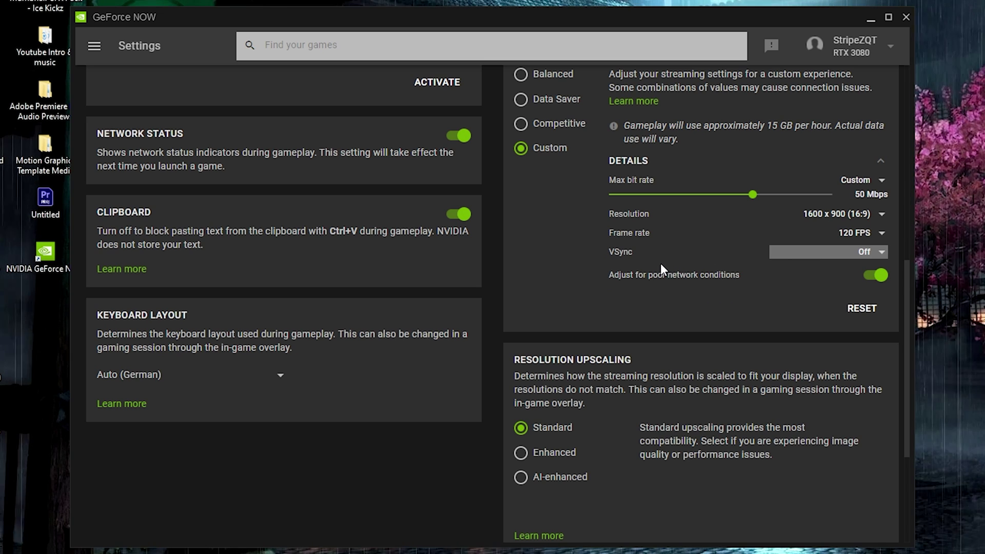
pyautogui.scroll(-2, 660, 263)
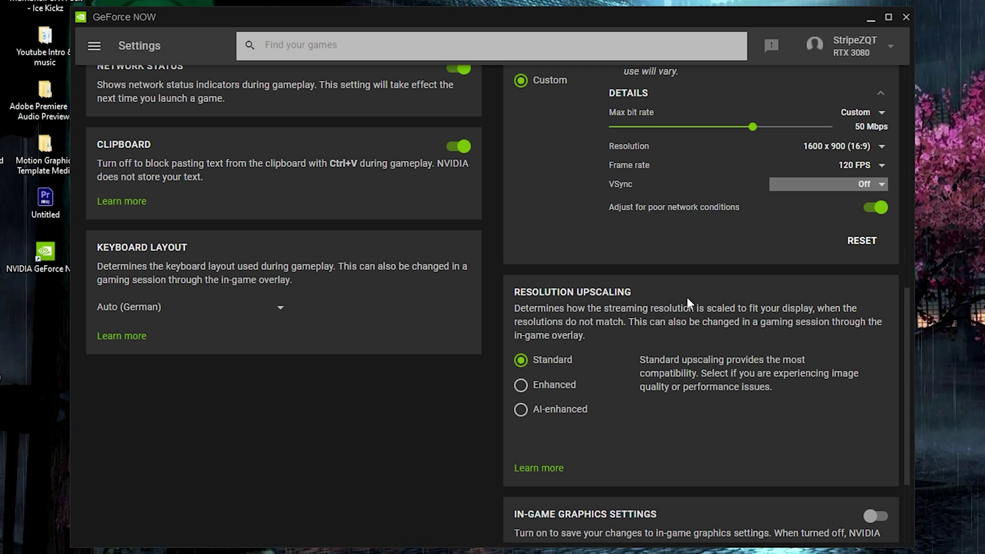
pyautogui.click(550, 391)
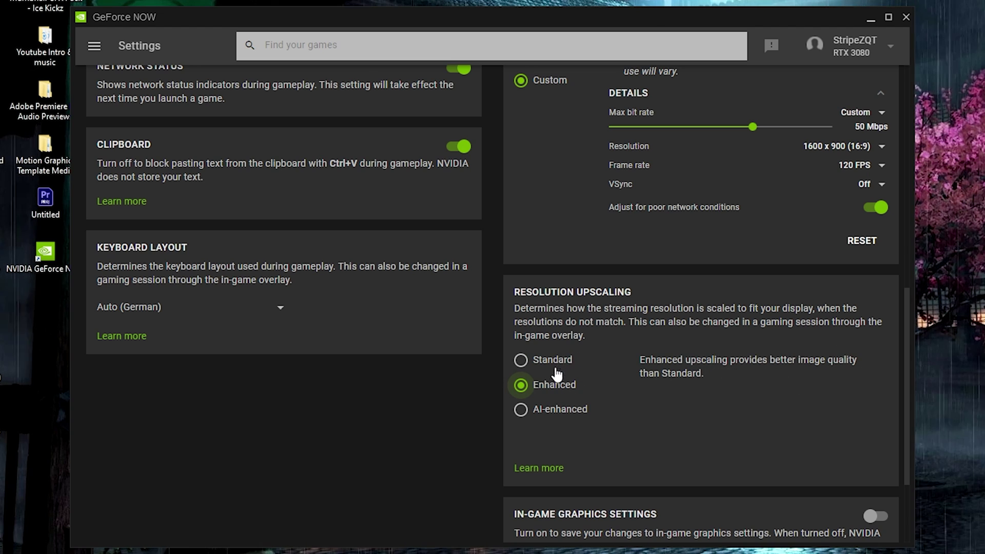
# Step: Turn off Discord Rich Presence at the end of the settings
pyautogui.scroll(-1, 556, 375)
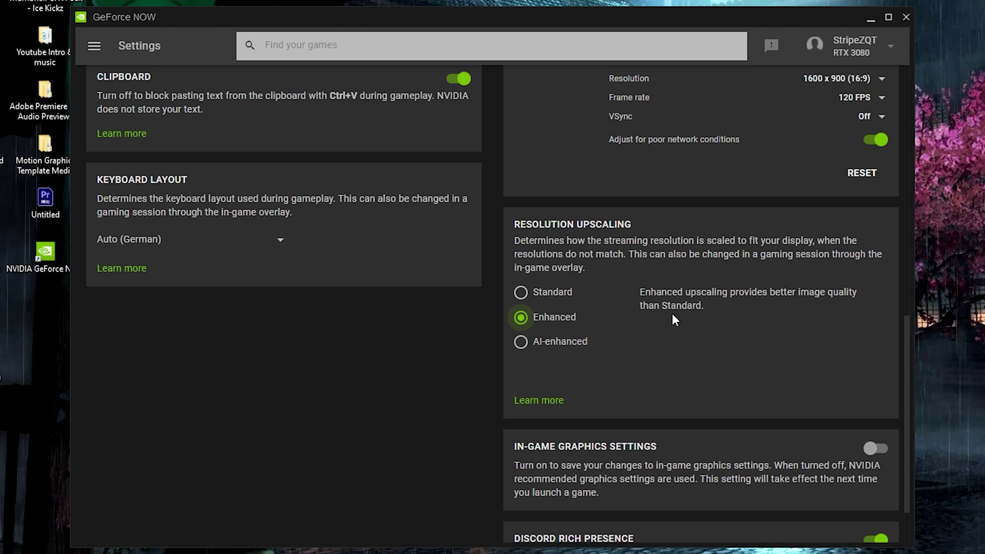
pyautogui.scroll(-1, 380, 438)
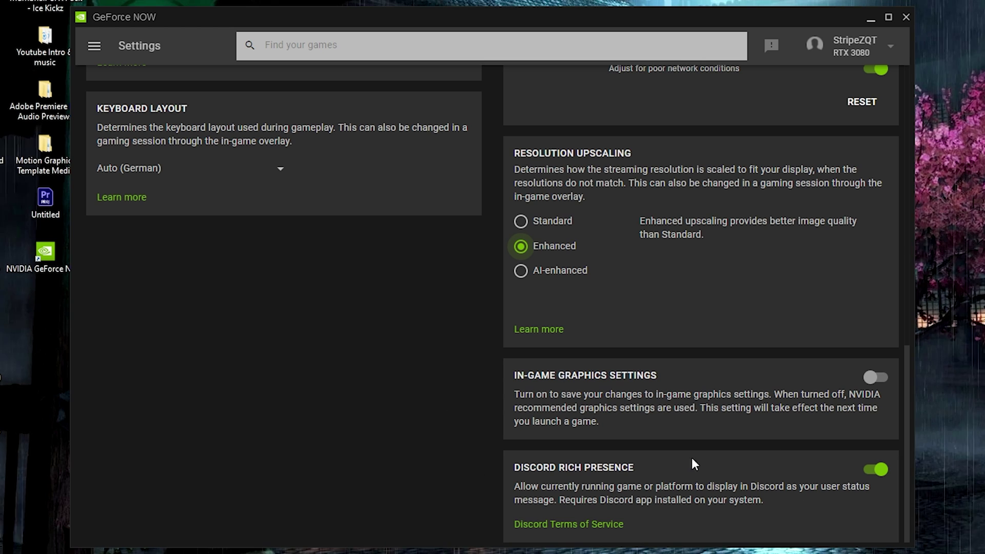
pyautogui.click(877, 470)
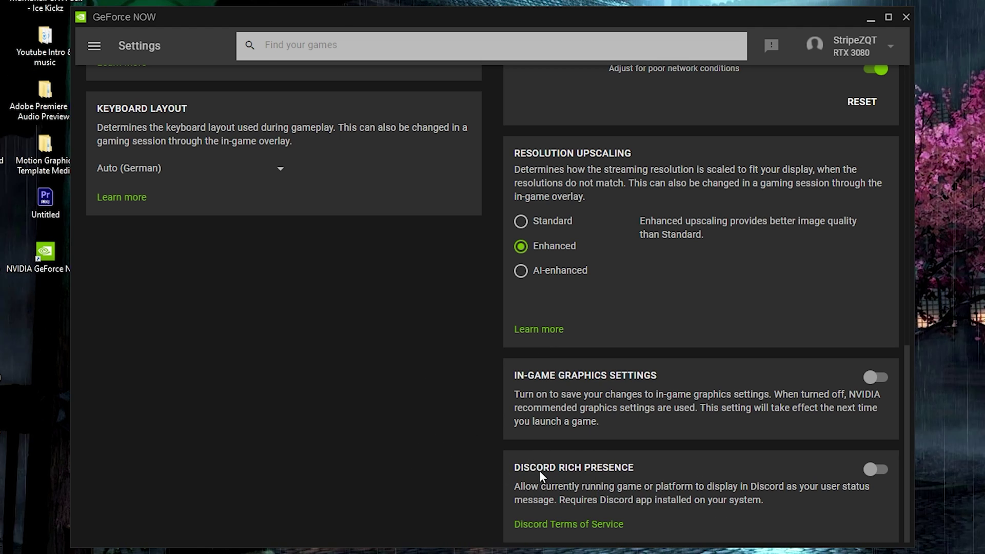
# Step: Return to the Games page and launch Fortnite from My Library
pyautogui.scroll(8, 539, 469)
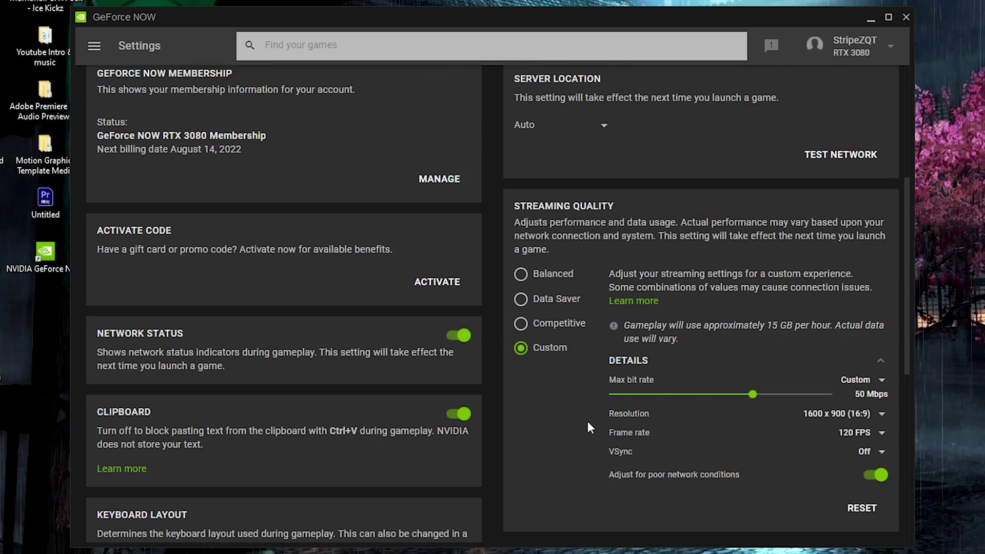
pyautogui.scroll(5, 587, 421)
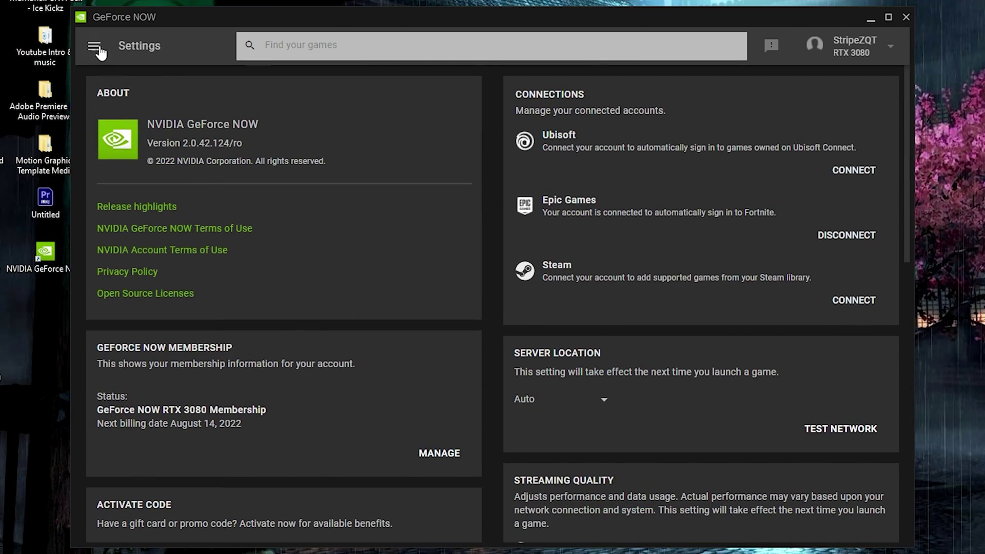
pyautogui.click(95, 46)
pyautogui.click(113, 80)
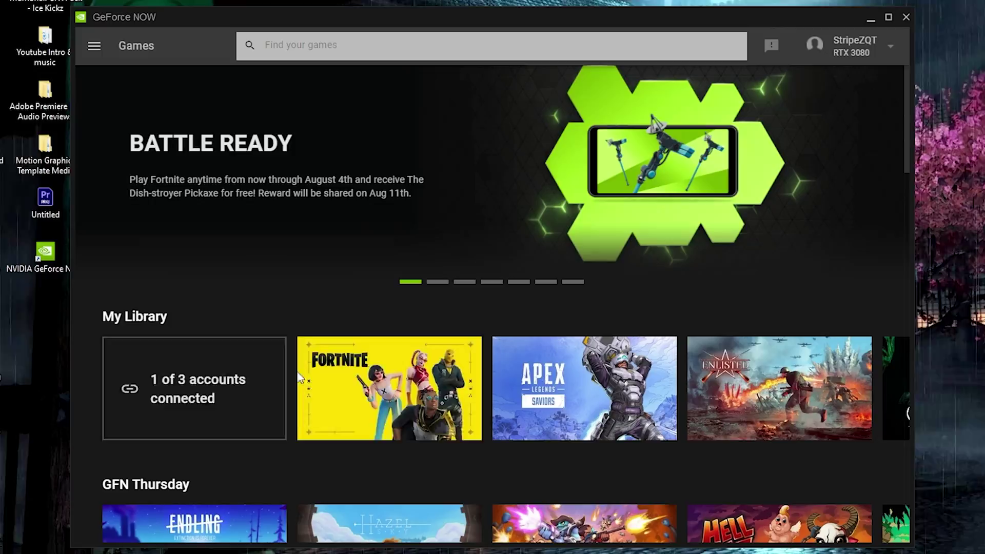
pyautogui.click(389, 389)
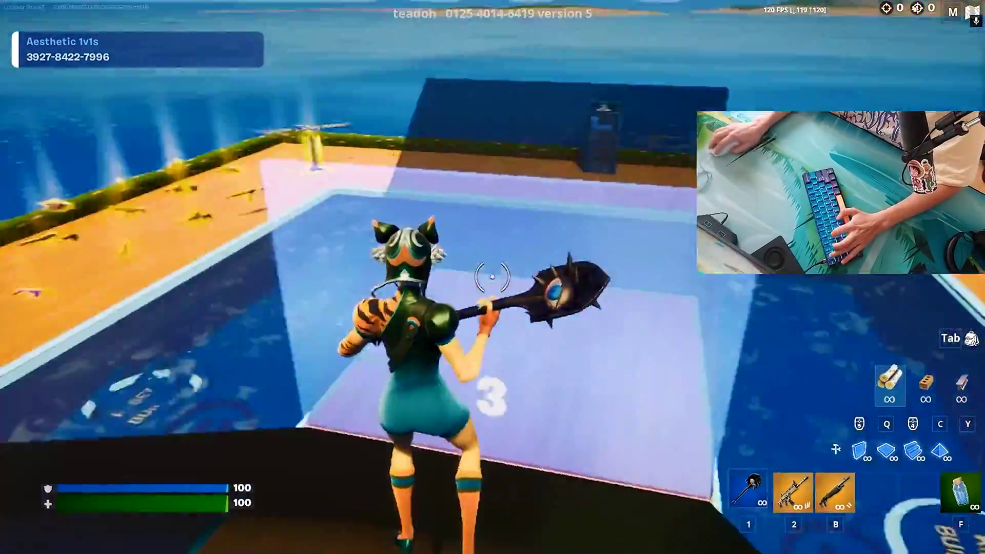
# Step: Open Fortnite's in-game video settings
pyautogui.click(493, 277)
pyautogui.press('Escape')
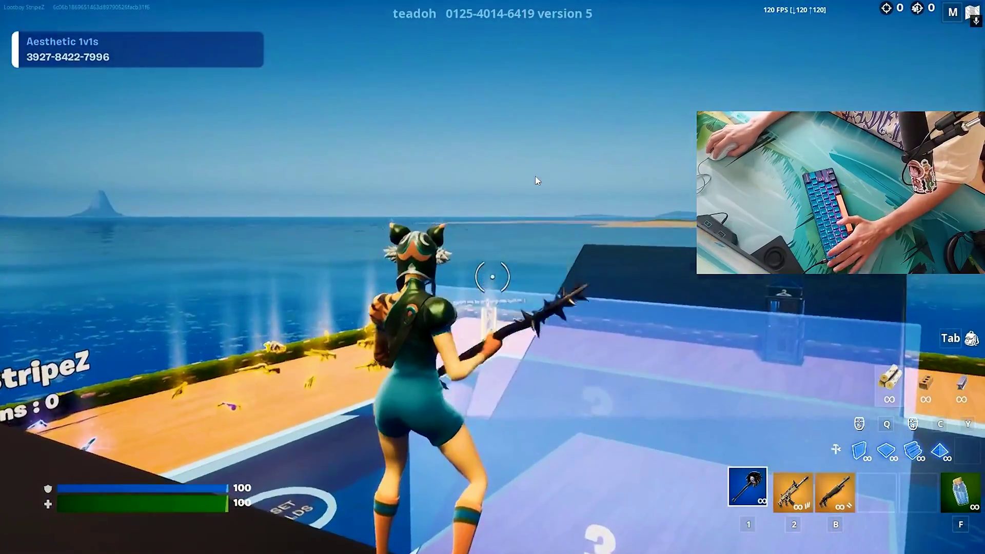
pyautogui.click(27, 467)
pyautogui.click(114, 105)
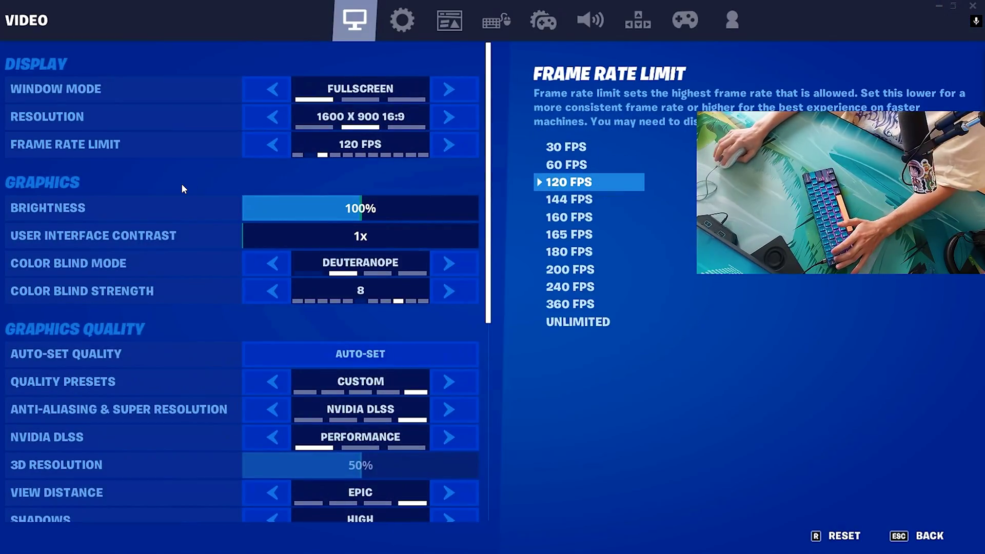
# Step: Set Fortnite's frame rate limit to 240 FPS and apply the change
pyautogui.click(443, 153)
pyautogui.click(446, 151)
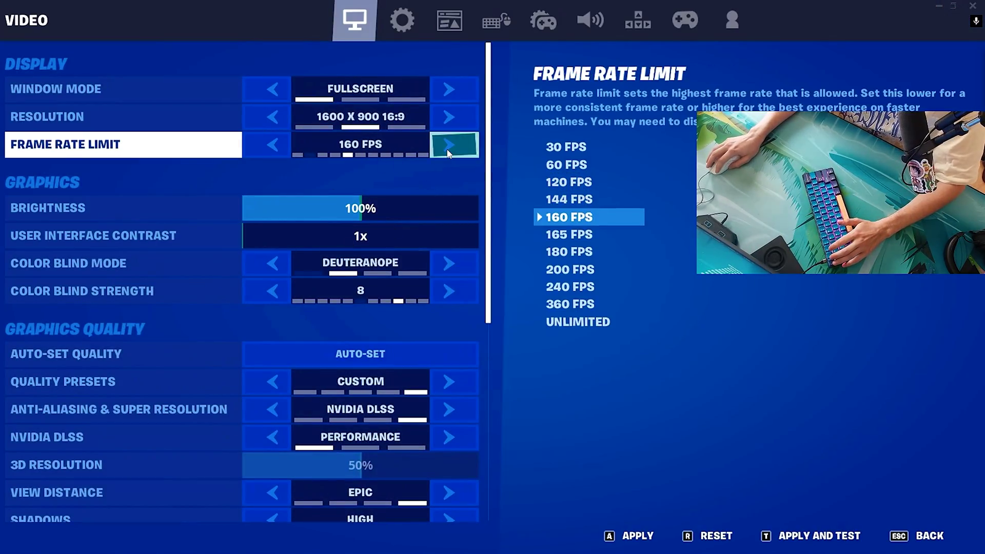
pyautogui.click(447, 148)
pyautogui.click(447, 148)
pyautogui.click(447, 149)
pyautogui.click(447, 148)
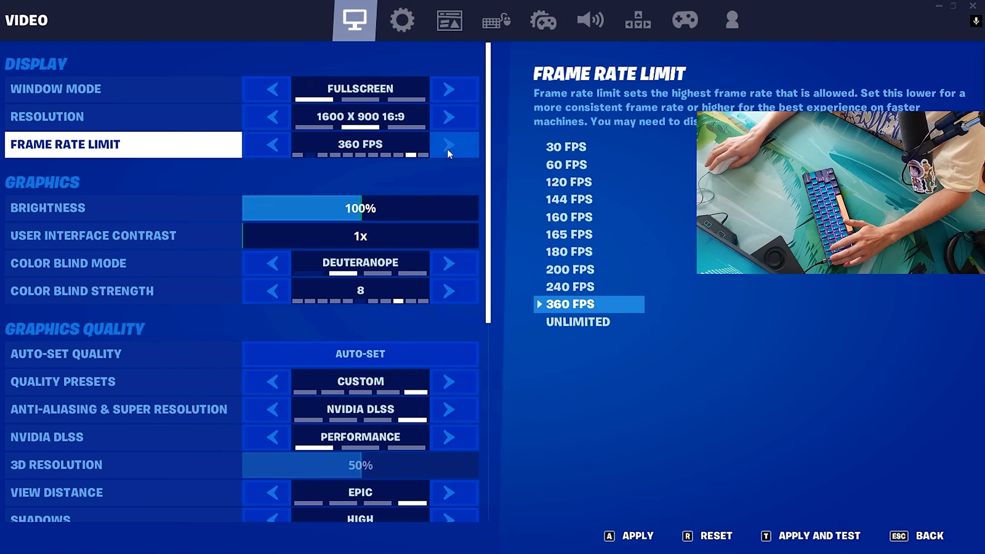
pyautogui.click(275, 154)
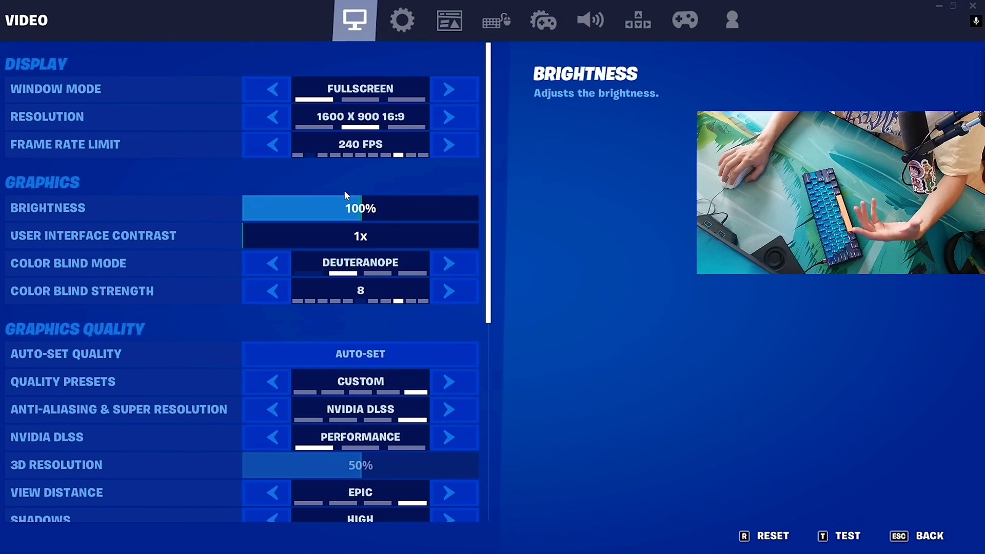
pyautogui.scroll(-1, 277, 205)
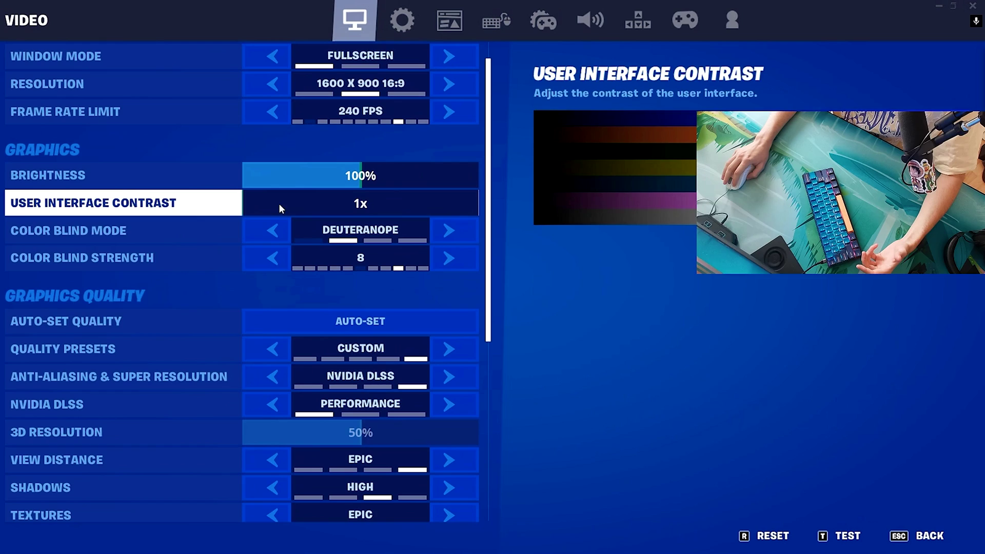
pyautogui.scroll(-1, 303, 336)
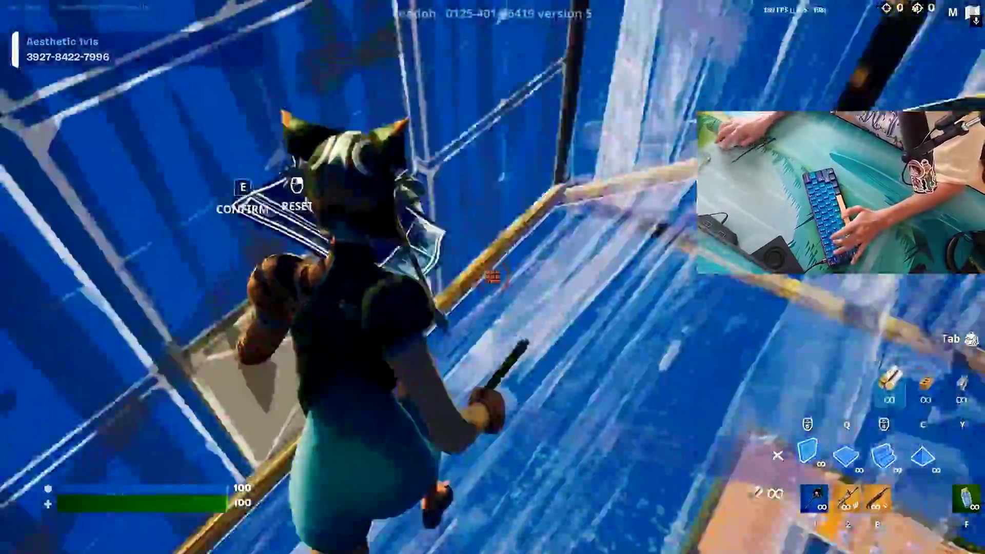
pyautogui.press('e')
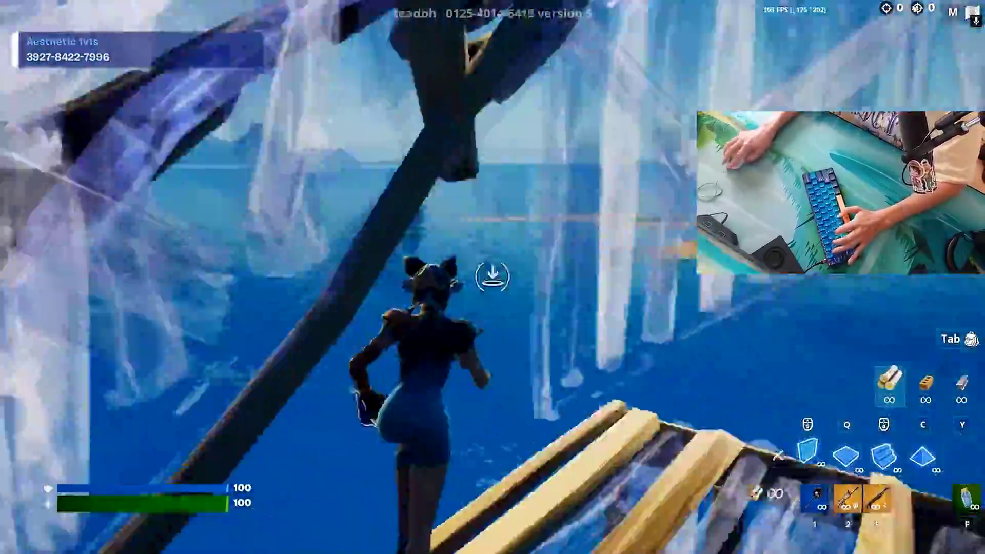
pyautogui.click(492, 277)
pyautogui.press('e')
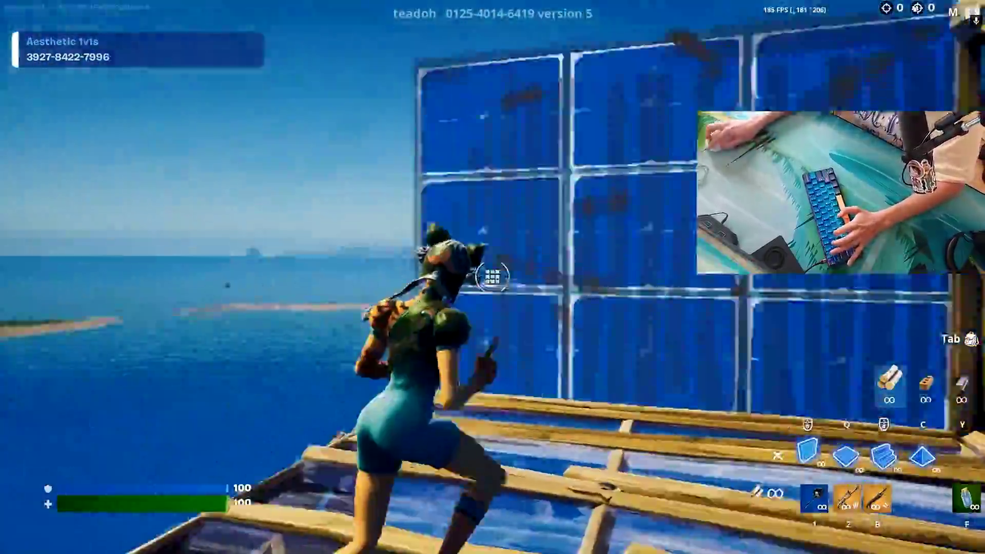
pyautogui.press('e')
pyautogui.click(492, 276)
pyautogui.press('q')
pyautogui.click(492, 277)
pyautogui.press('e')
pyautogui.click(492, 276)
pyautogui.press('e')
pyautogui.press('e')
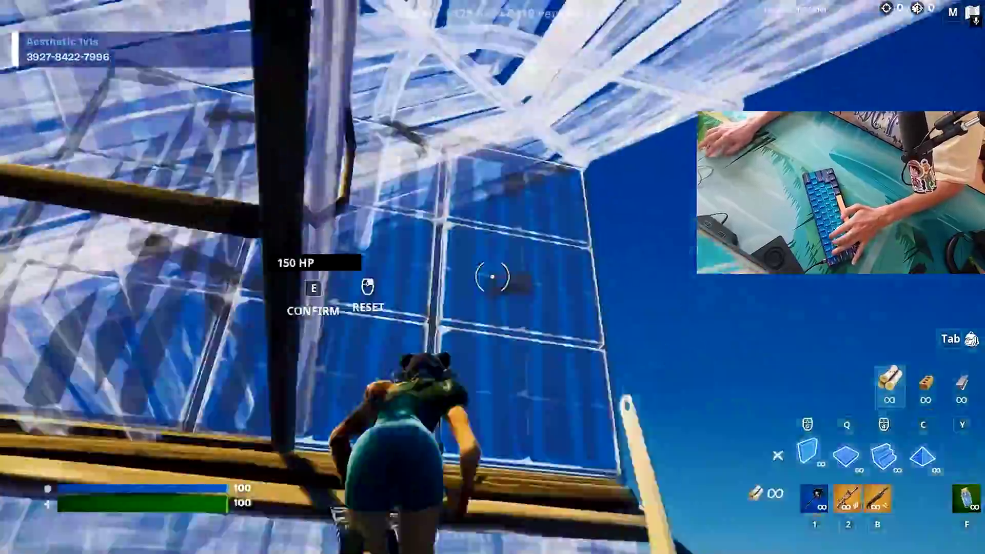
pyautogui.press('e')
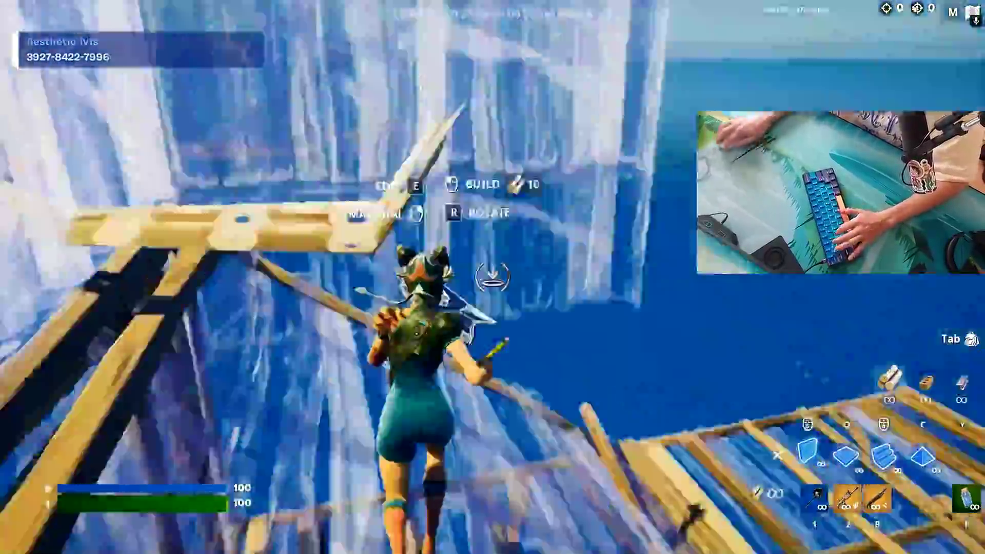
pyautogui.press('e')
pyautogui.press('e')
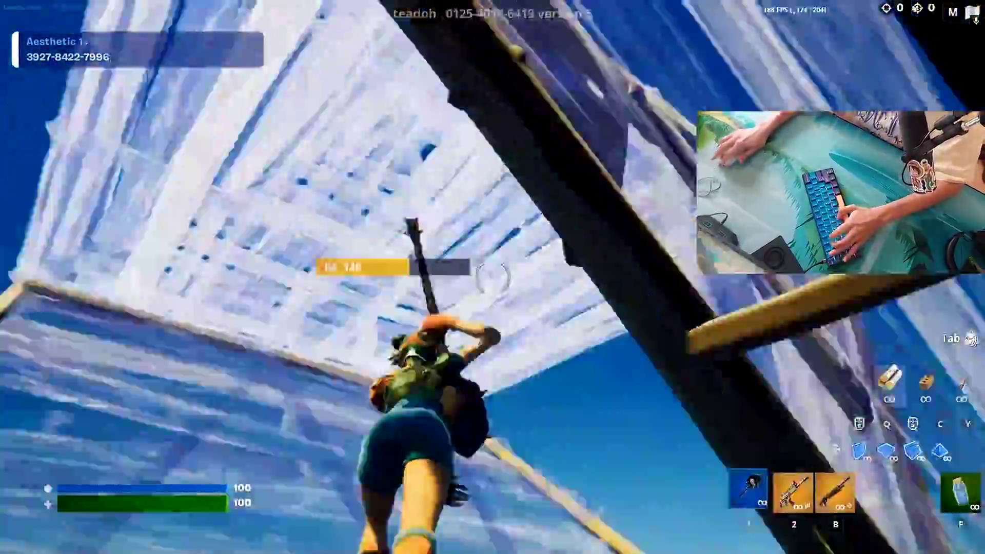
pyautogui.press('q')
pyautogui.click(492, 278)
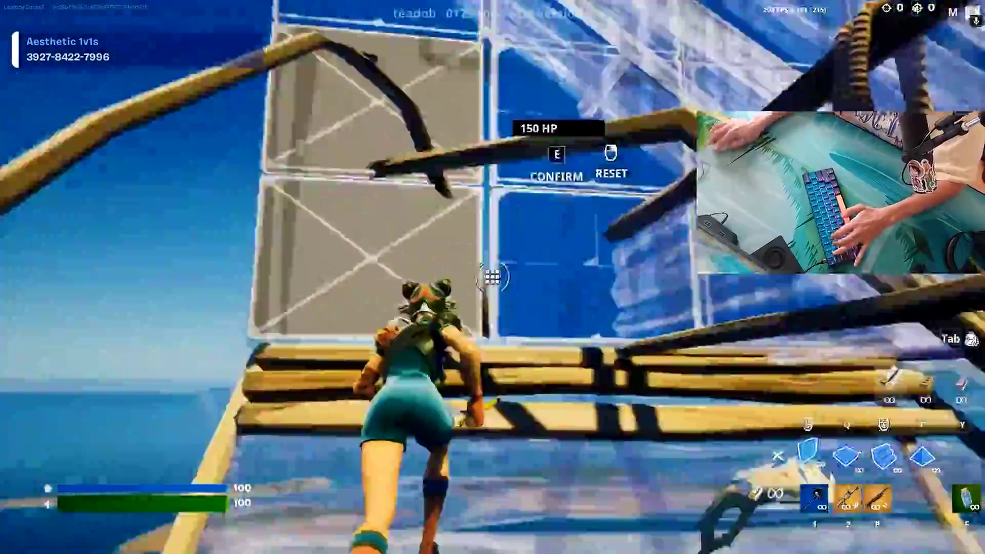
pyautogui.press('e')
pyautogui.press('e')
pyautogui.click(492, 277)
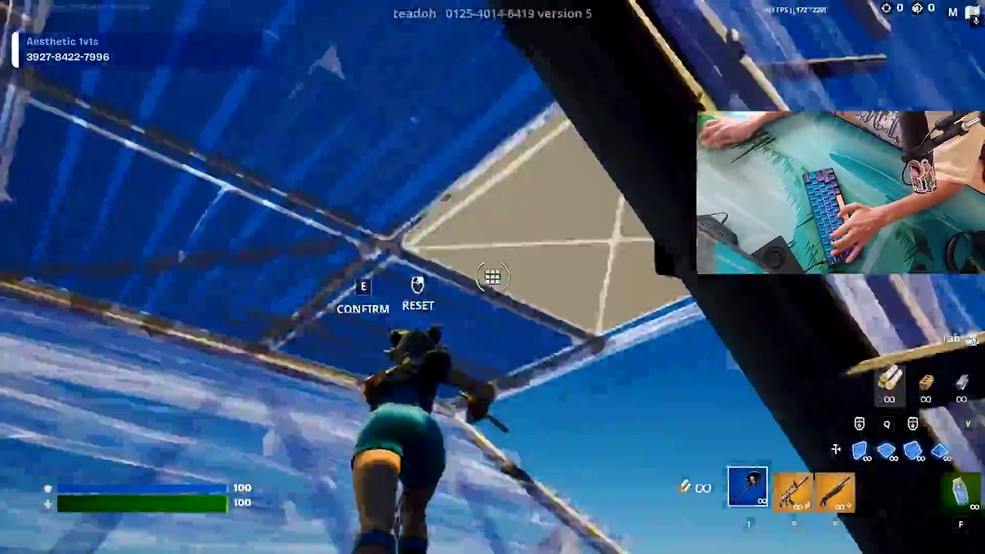
pyautogui.press('e')
pyautogui.press('e')
pyautogui.click(492, 277)
pyautogui.press('e')
pyautogui.press('q')
pyautogui.press('3')
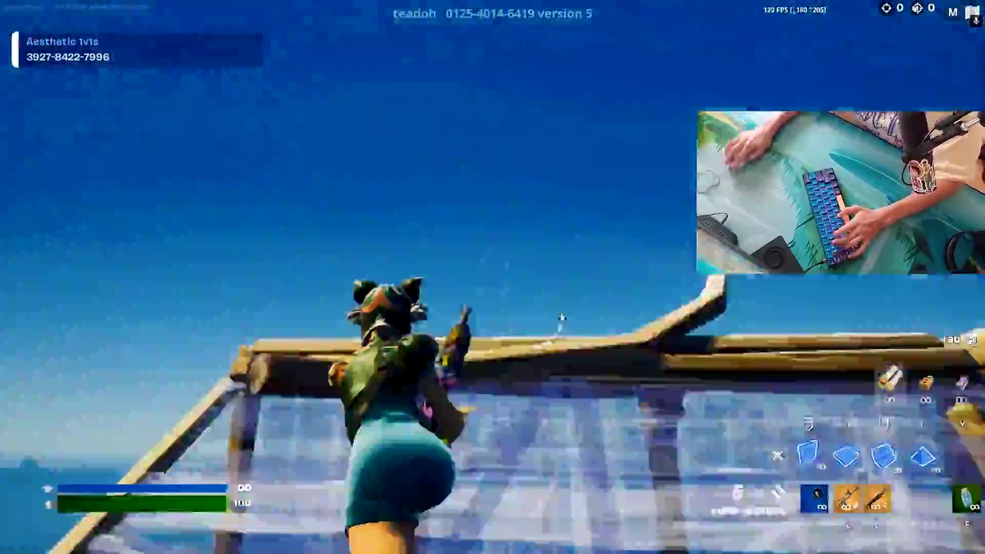
pyautogui.click(493, 277)
pyautogui.press('1')
pyautogui.press('q')
pyautogui.click(492, 278)
pyautogui.press('1')
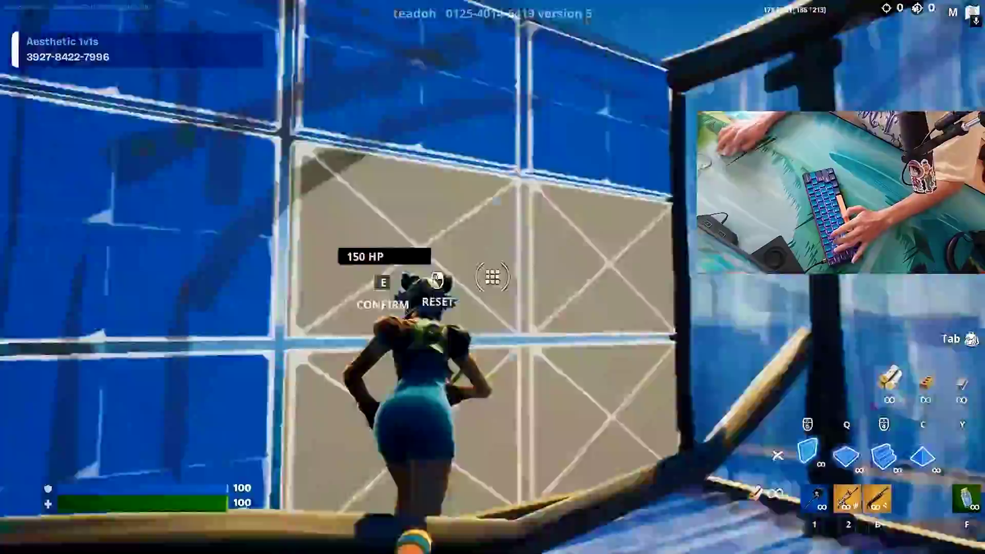
pyautogui.press('e')
pyautogui.press('e')
pyautogui.click(492, 278)
pyautogui.press('e')
pyautogui.press('b')
pyautogui.press('e')
pyautogui.press('e')
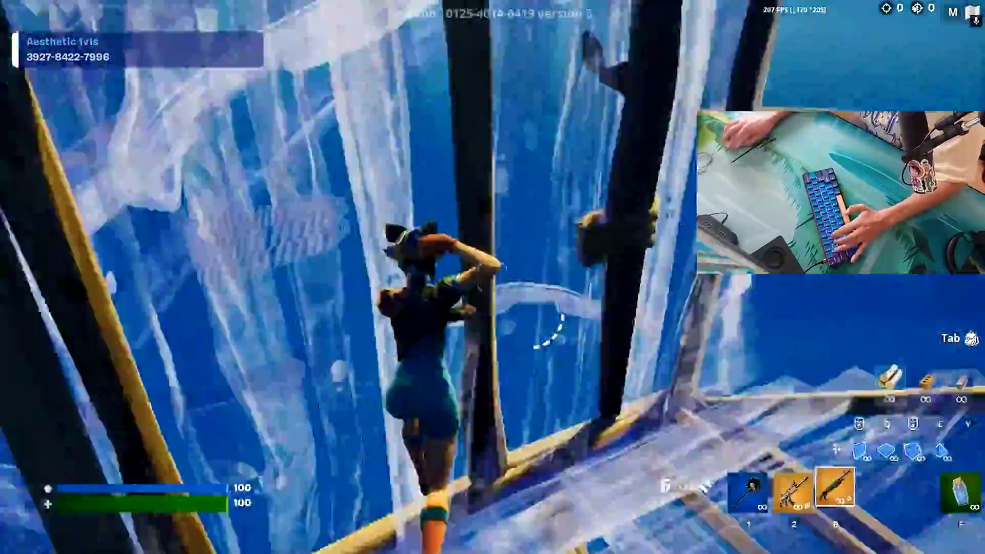
pyautogui.press('q')
pyautogui.press('e')
pyautogui.press('e')
pyautogui.click(492, 277)
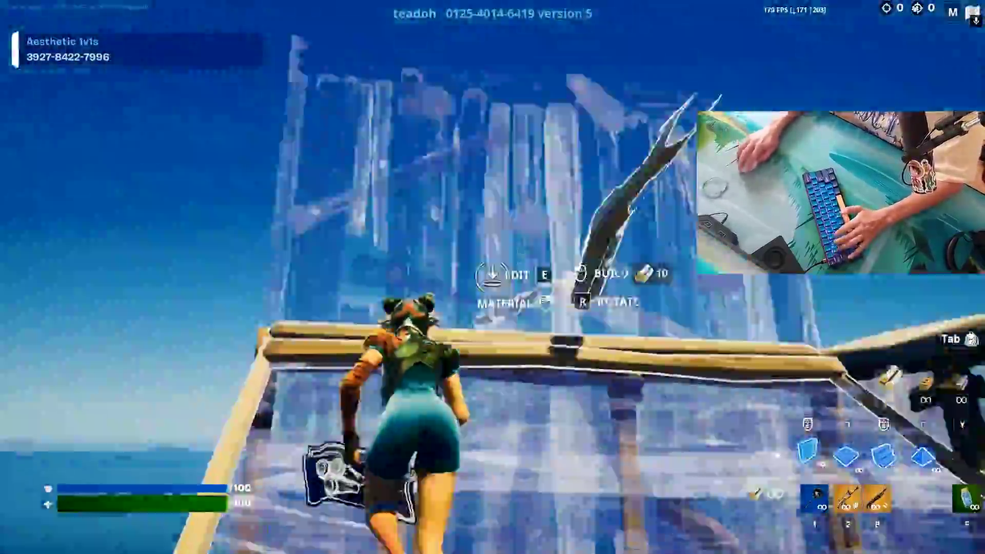
pyautogui.press('q')
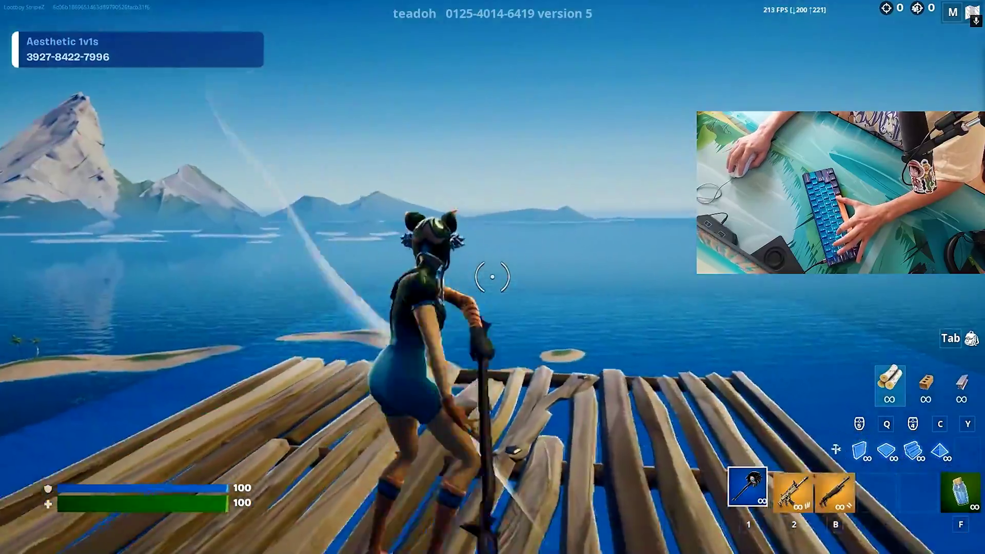
pyautogui.press('2')
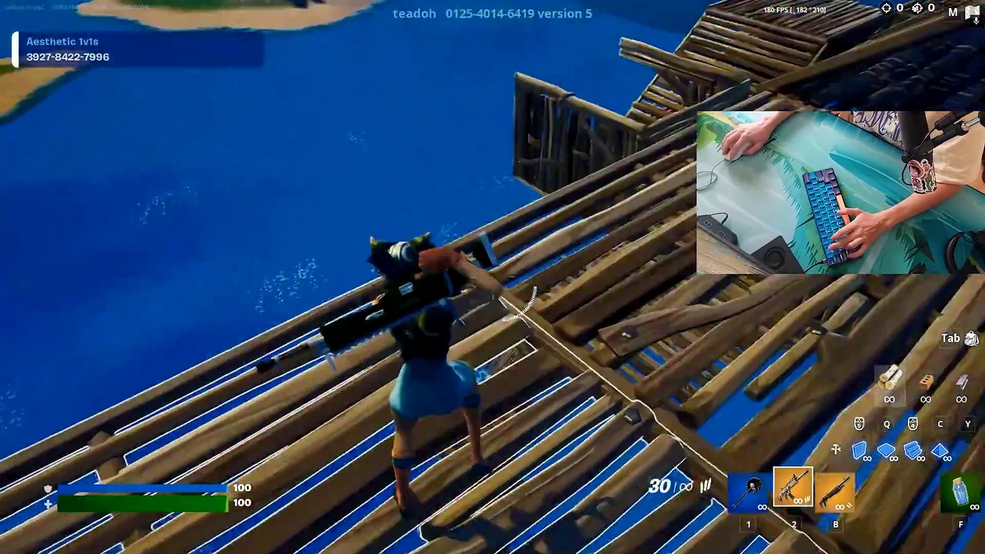
pyautogui.press('1')
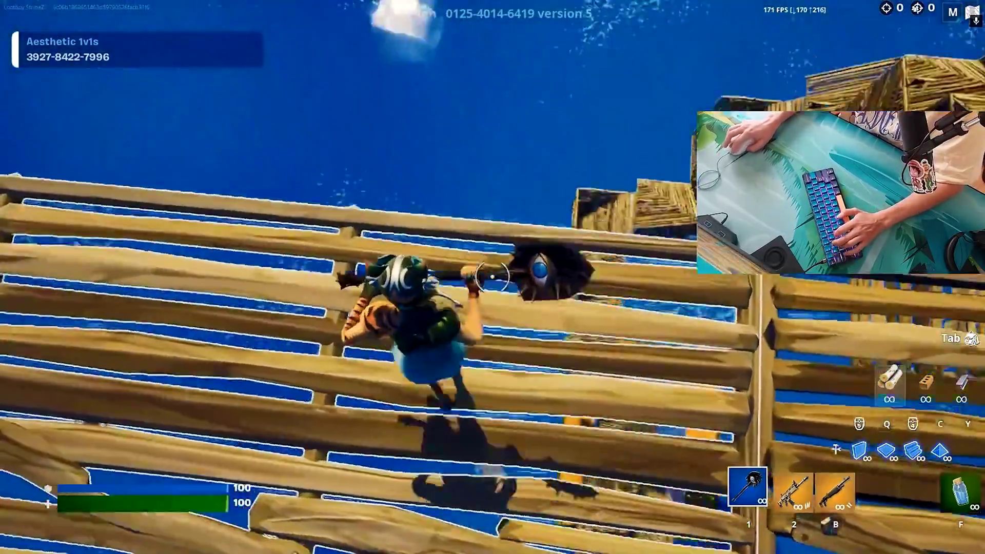
pyautogui.press('2')
pyautogui.press('w')
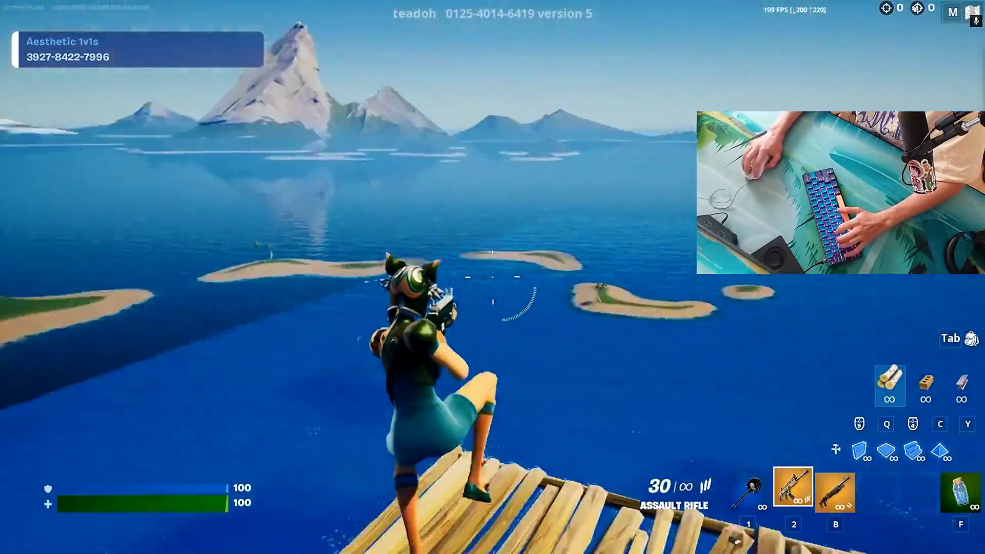
pyautogui.click(492, 277)
pyautogui.click(493, 277)
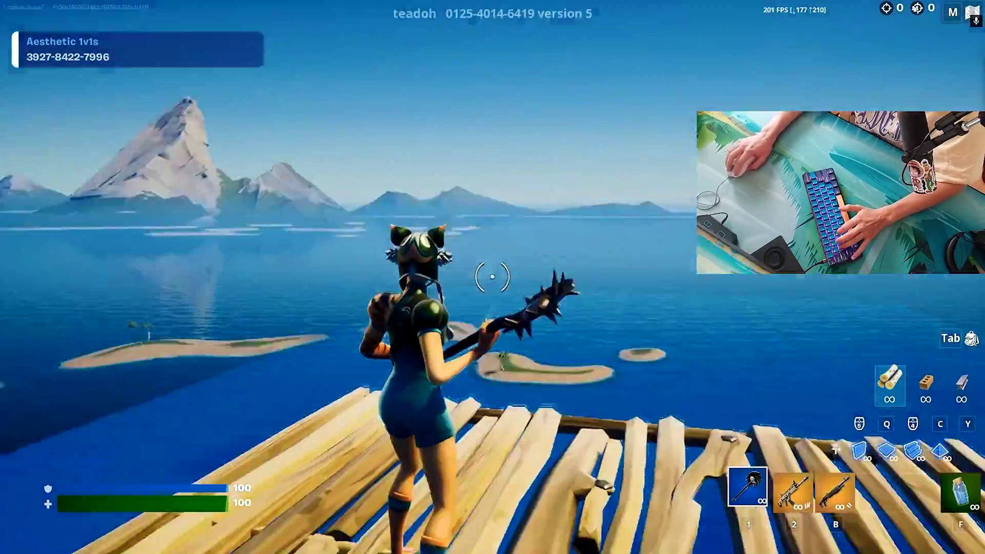
pyautogui.press('w')
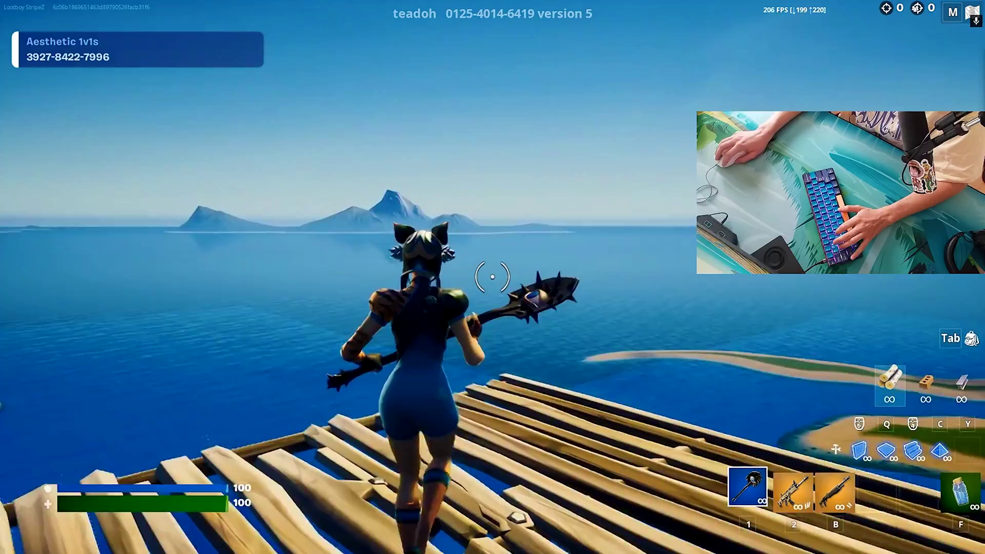
pyautogui.click(493, 278)
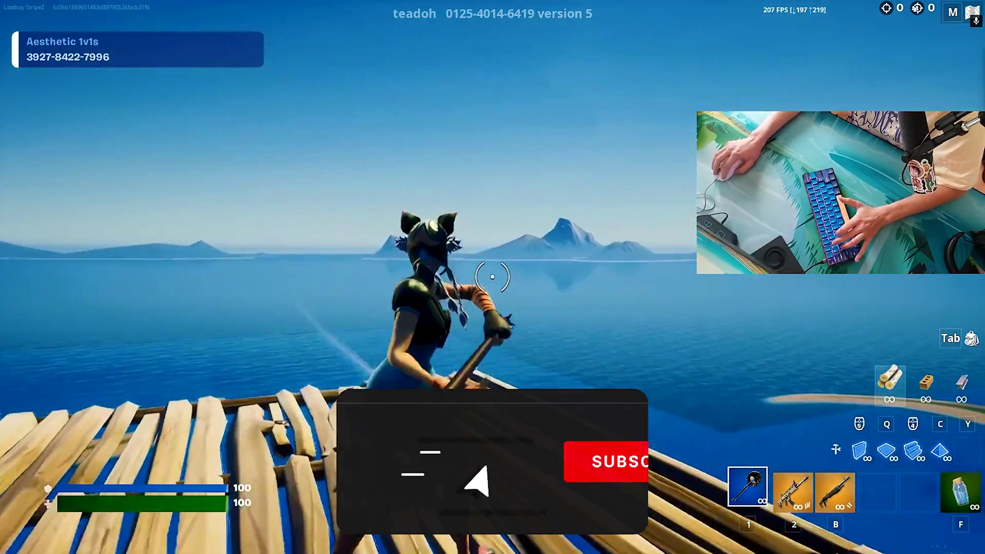
pyautogui.click(493, 277)
pyautogui.click(492, 277)
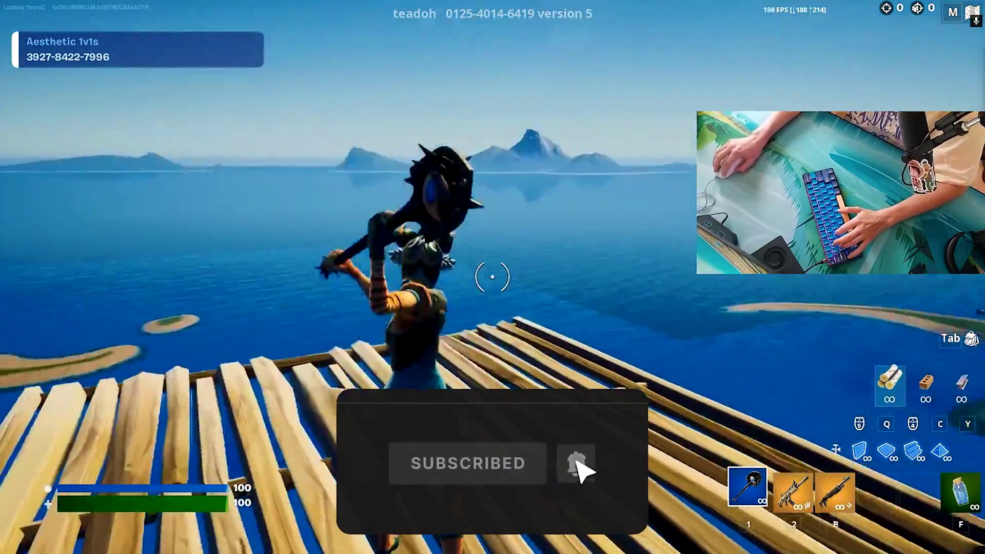
pyautogui.press('2')
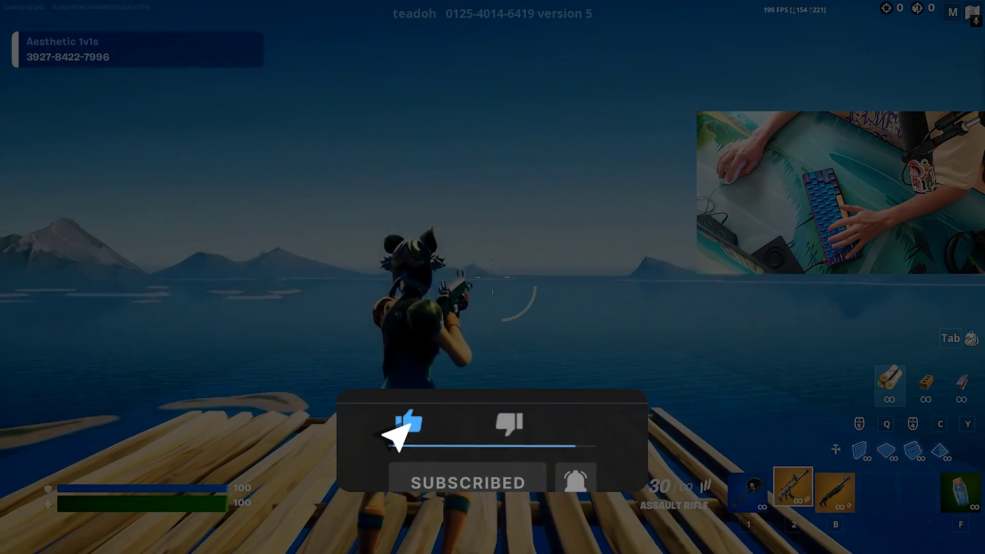